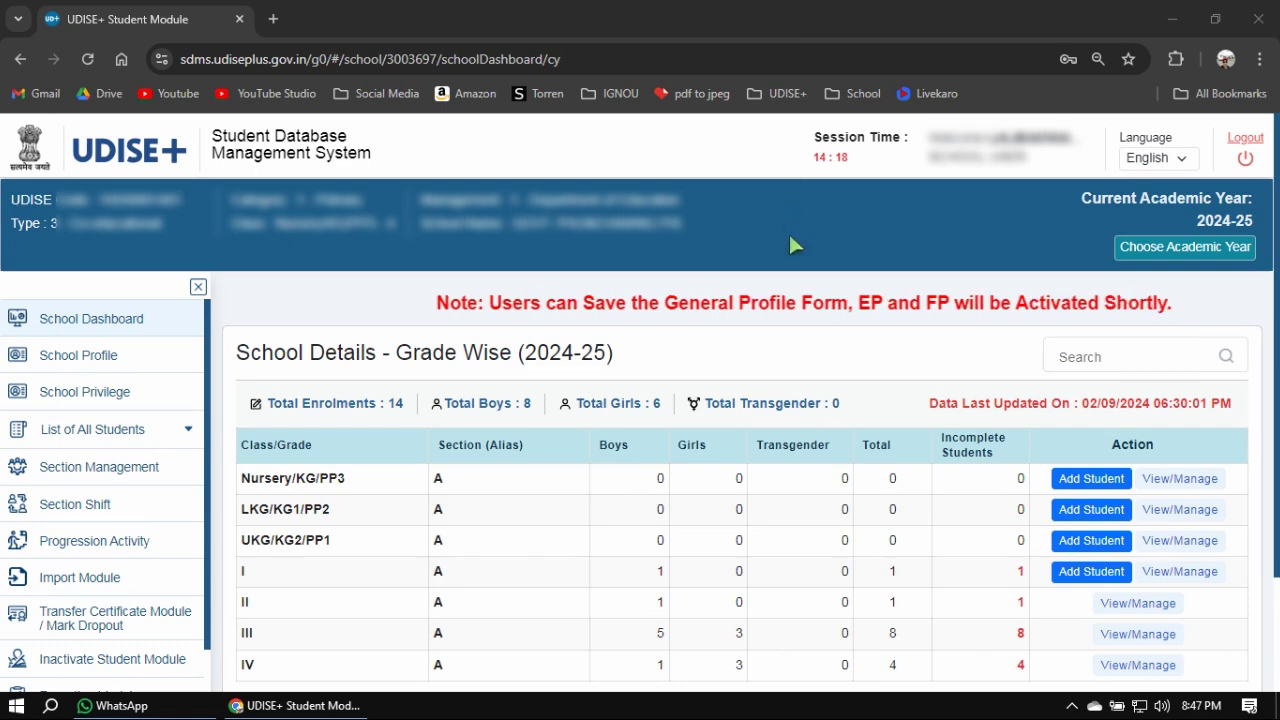
pyautogui.scroll(-1, 805, 270)
pyautogui.scroll(1, 818, 352)
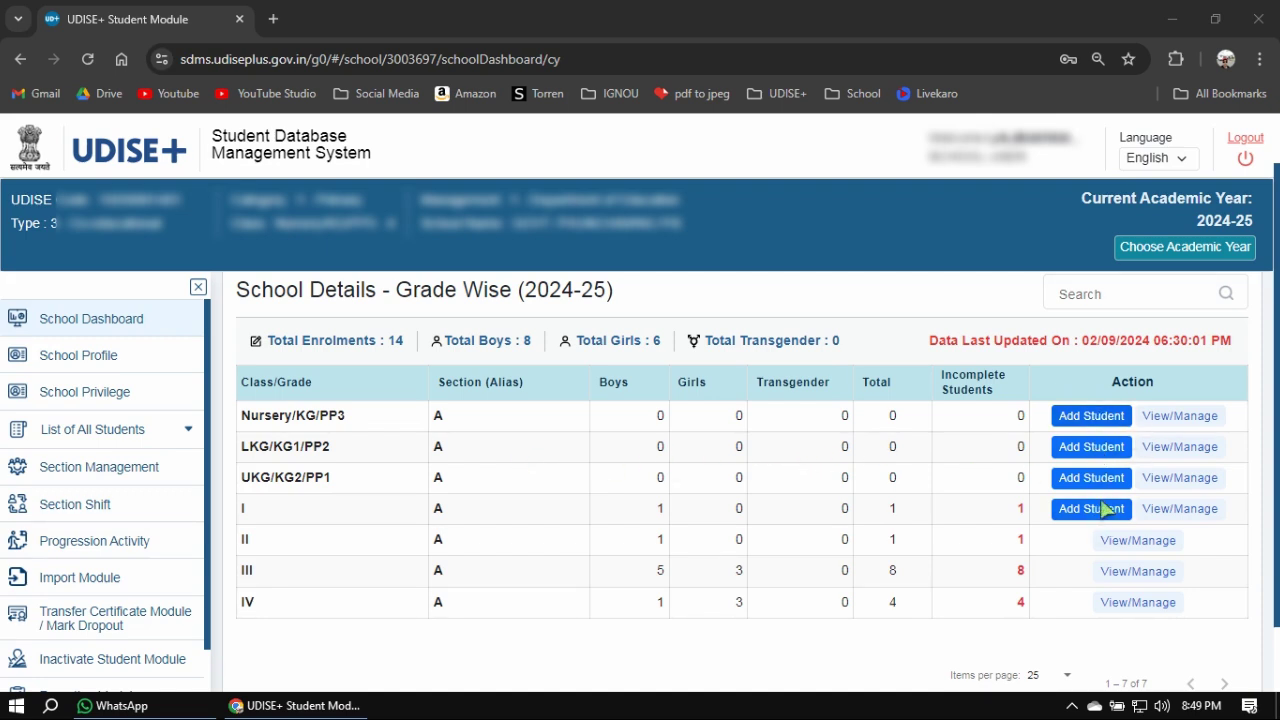
# Open the LKG/KG1/PP2 Section A student list and start a blank Add New Student form.
pyautogui.click(1177, 448)
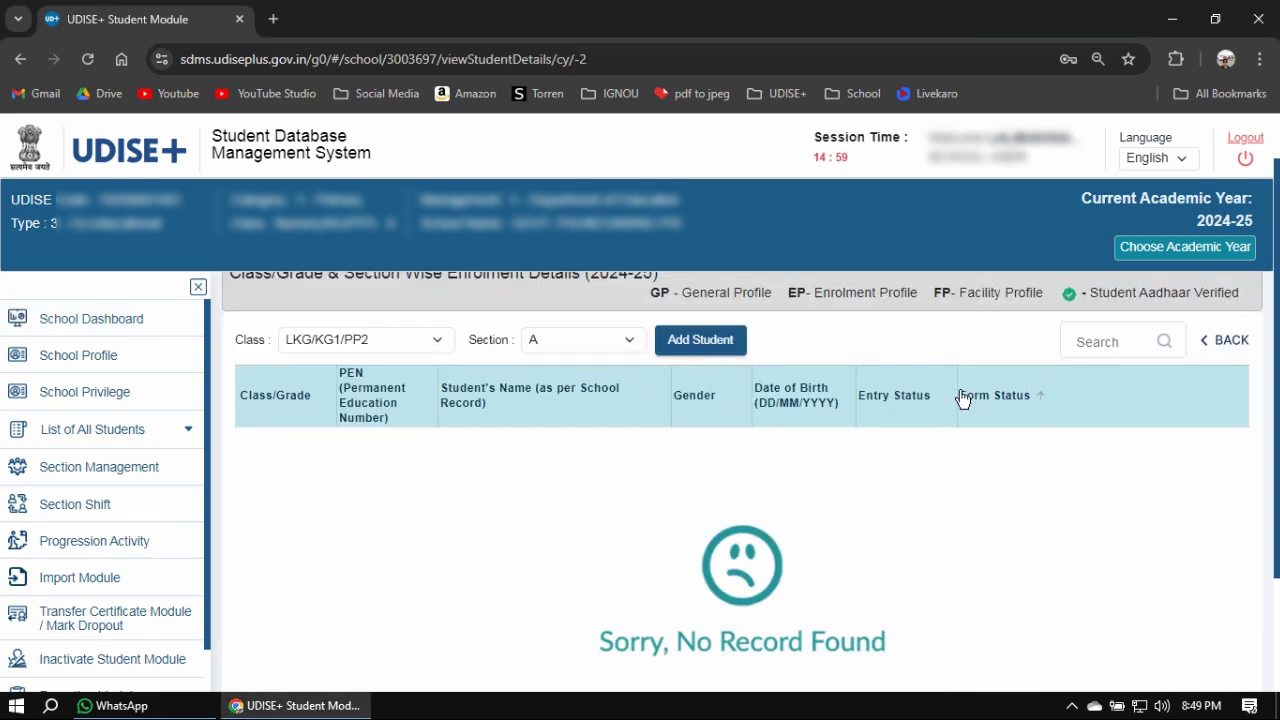
pyautogui.click(700, 340)
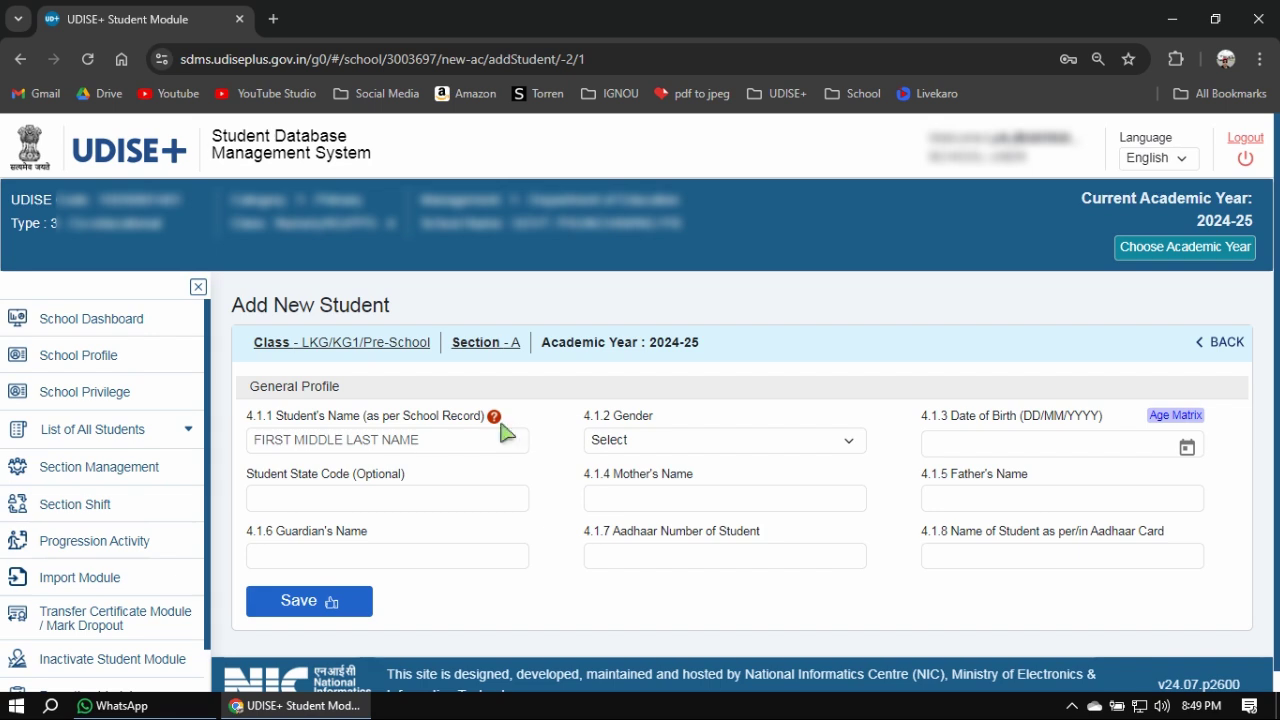
pyautogui.moveTo(497, 424)
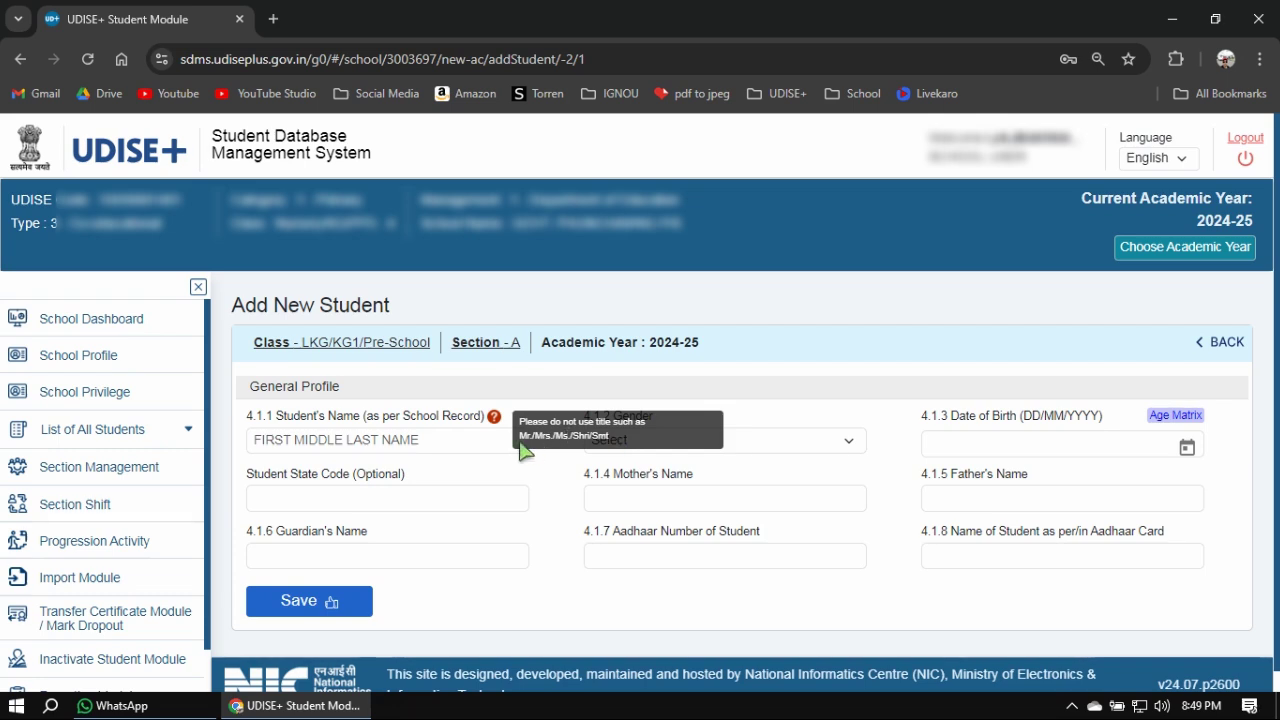
pyautogui.click(435, 448)
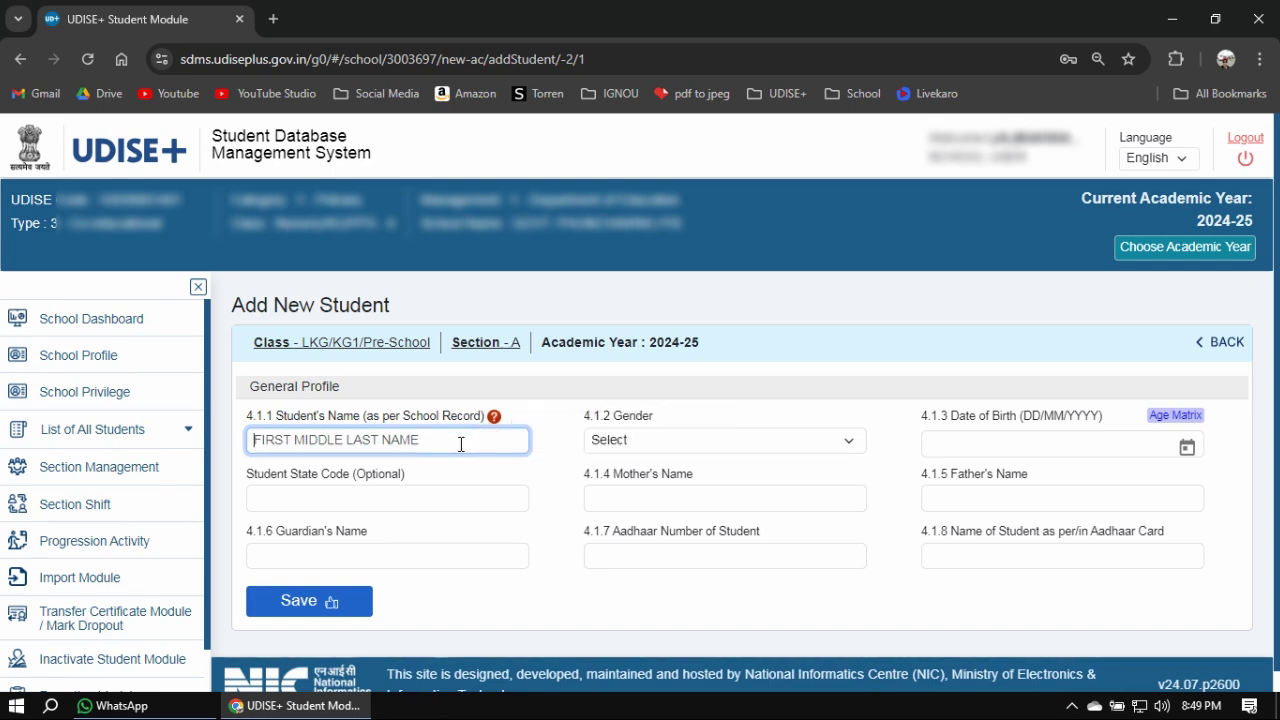
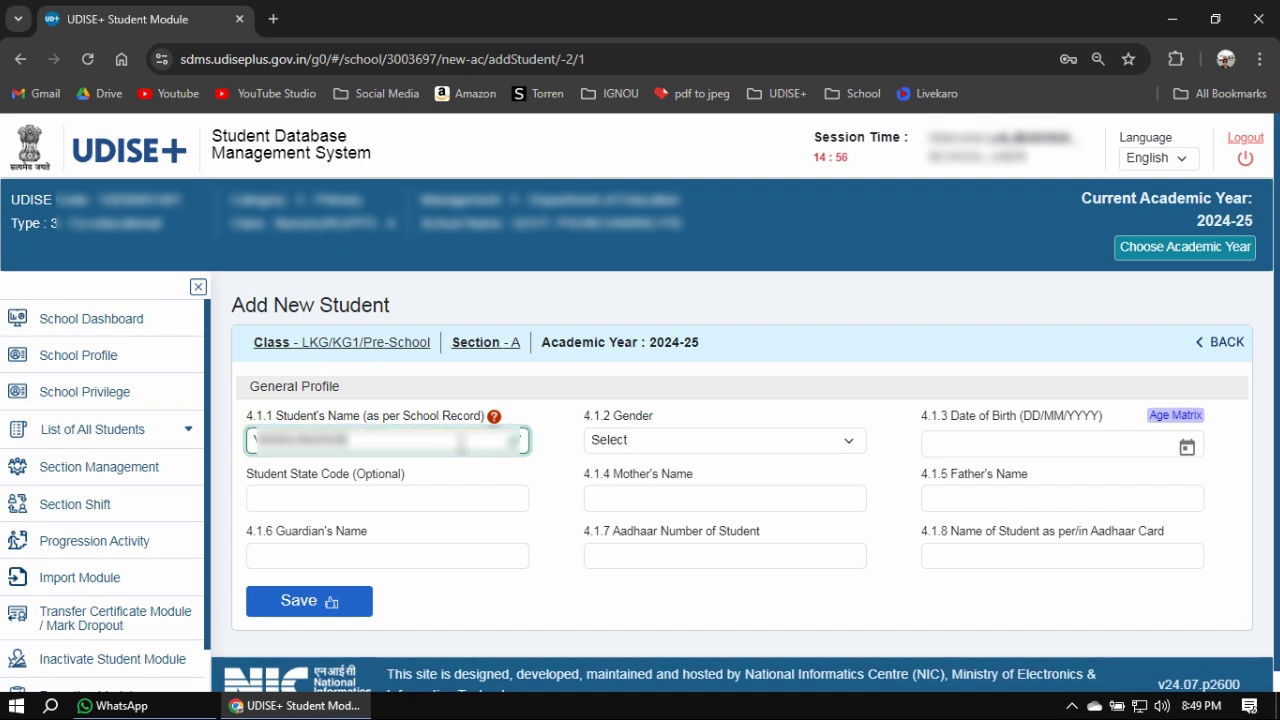
pyautogui.press('Tab')
pyautogui.click(692, 446)
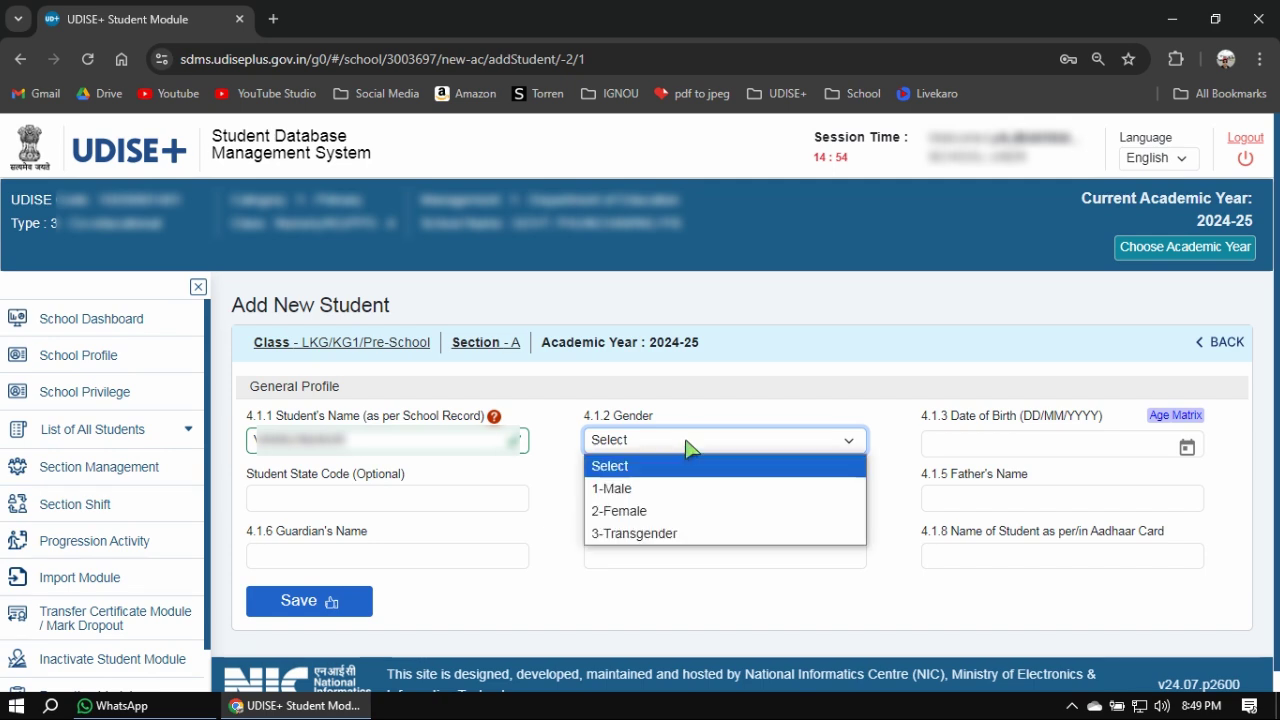
pyautogui.click(690, 511)
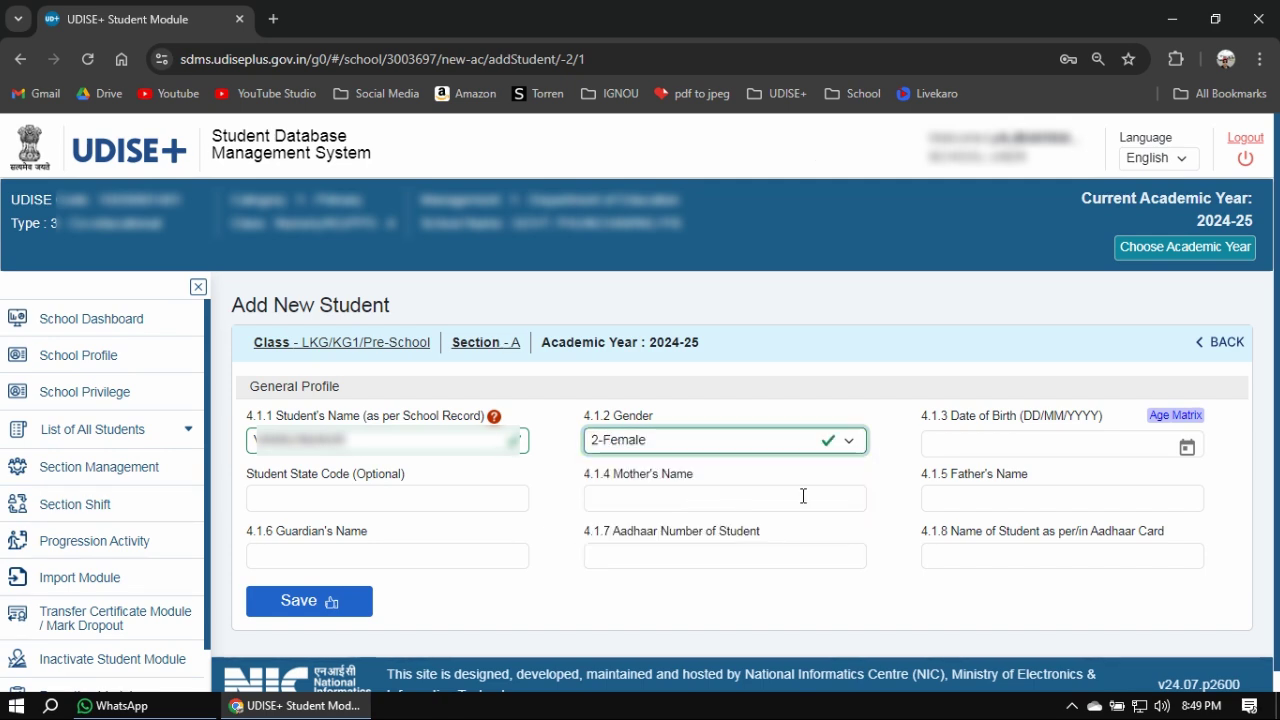
pyautogui.click(980, 446)
pyautogui.write('03/')
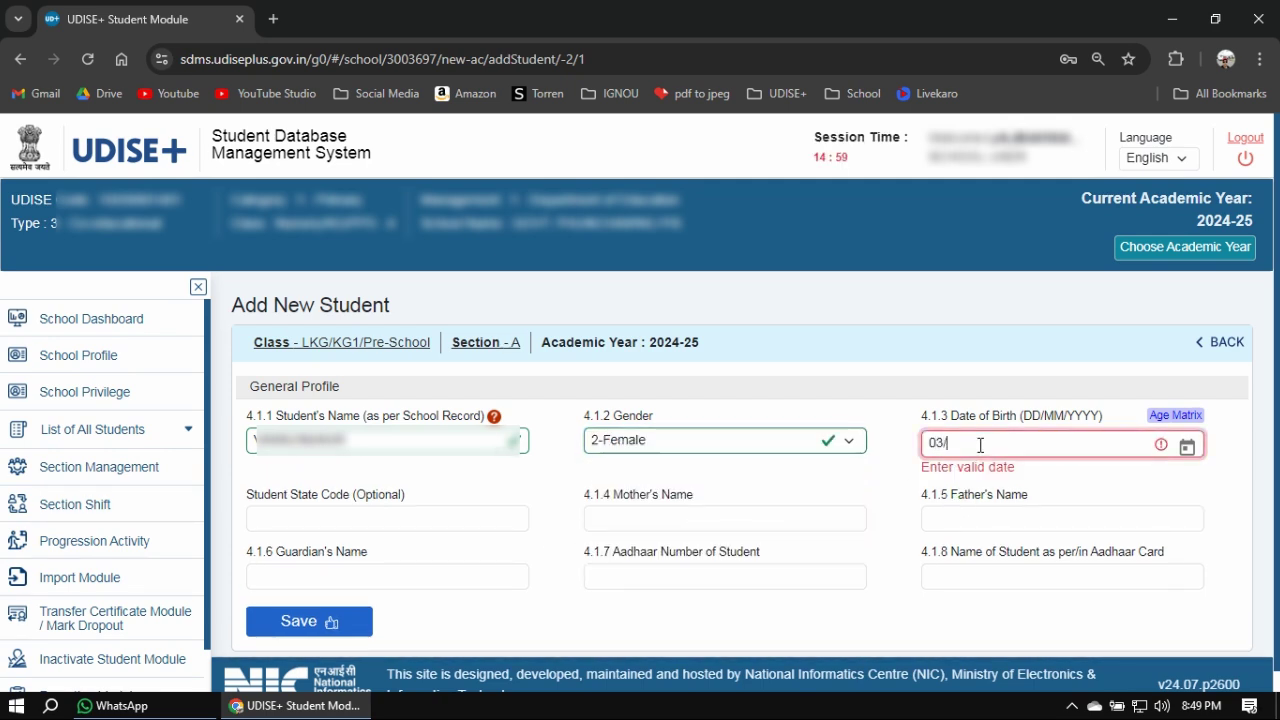
pyautogui.write('12/2017')
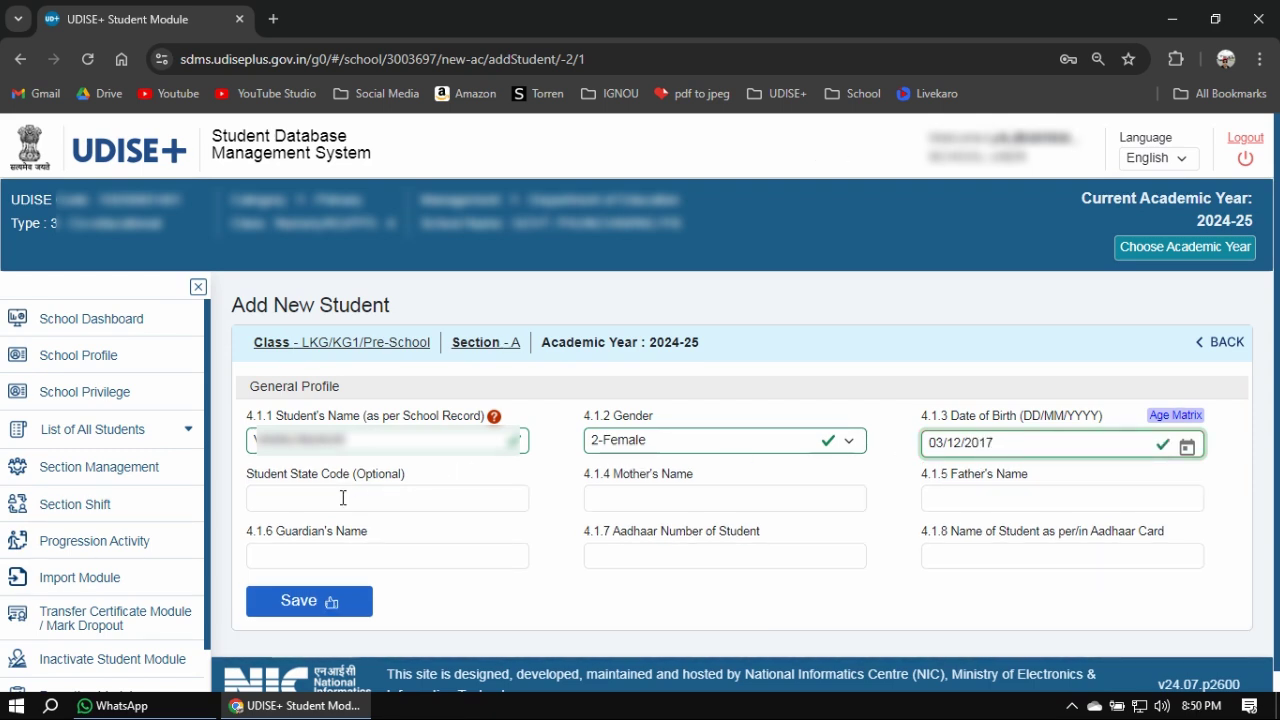
pyautogui.click(654, 501)
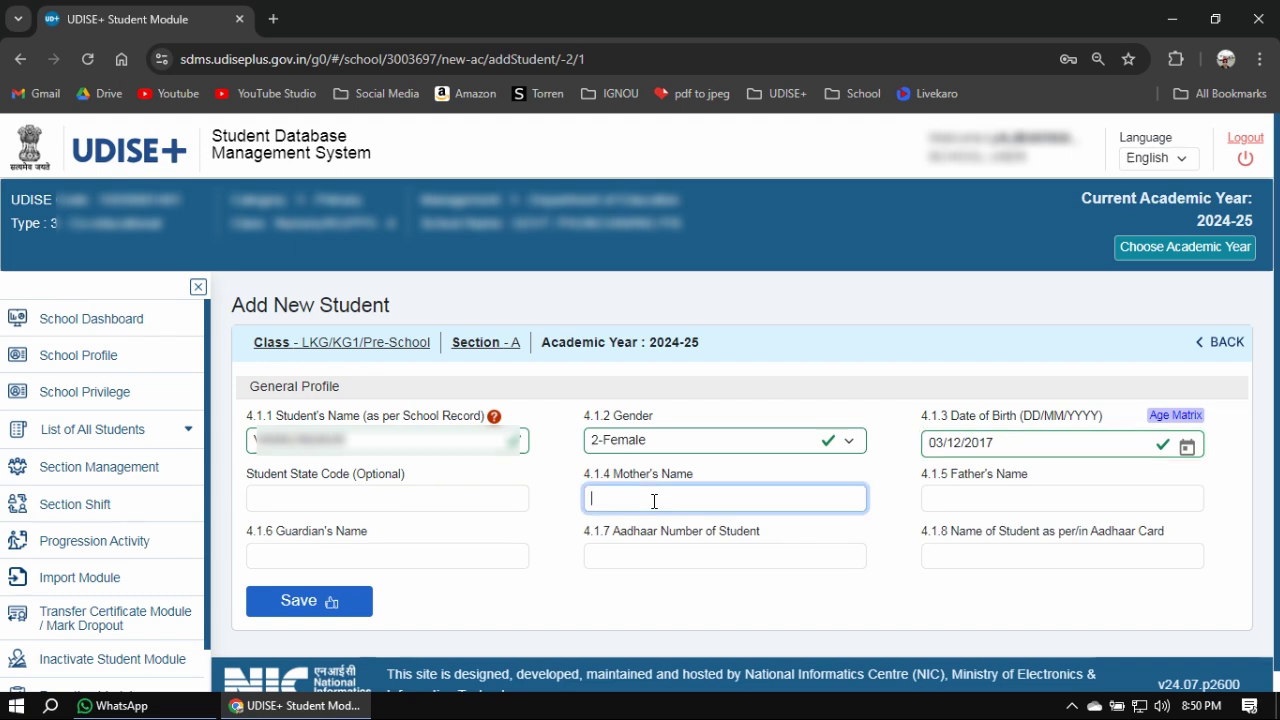
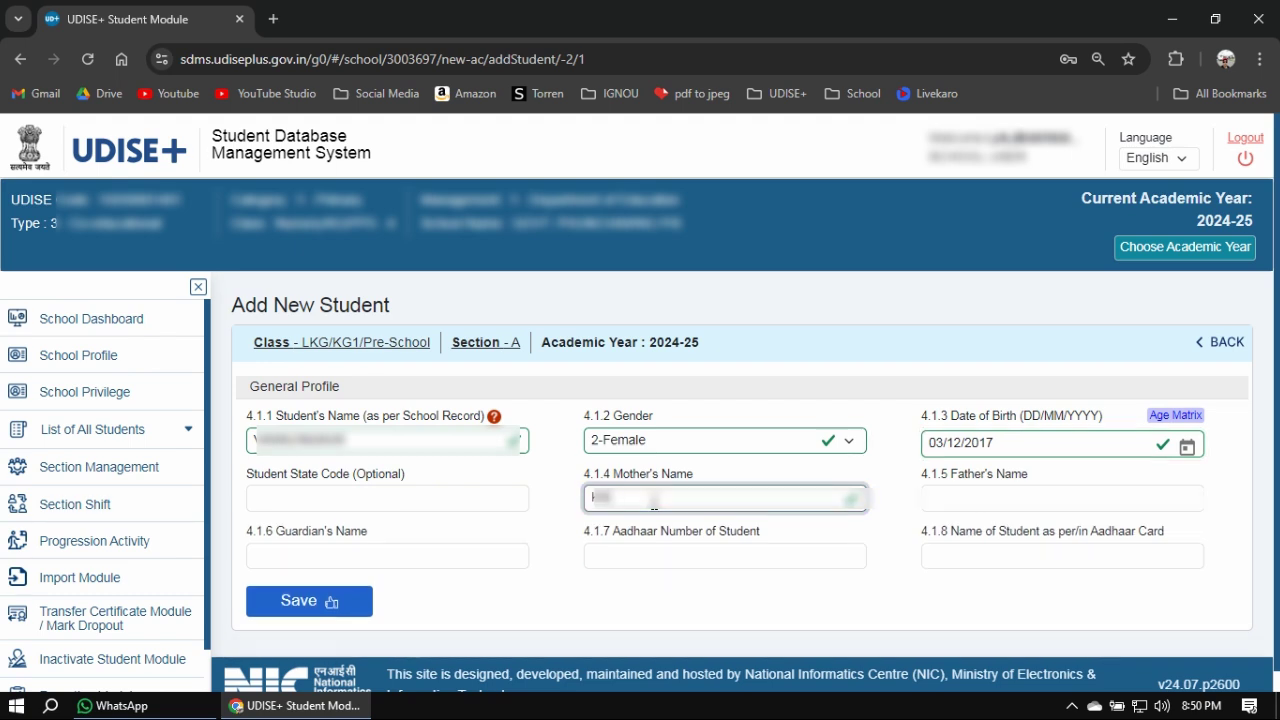
pyautogui.press('Tab')
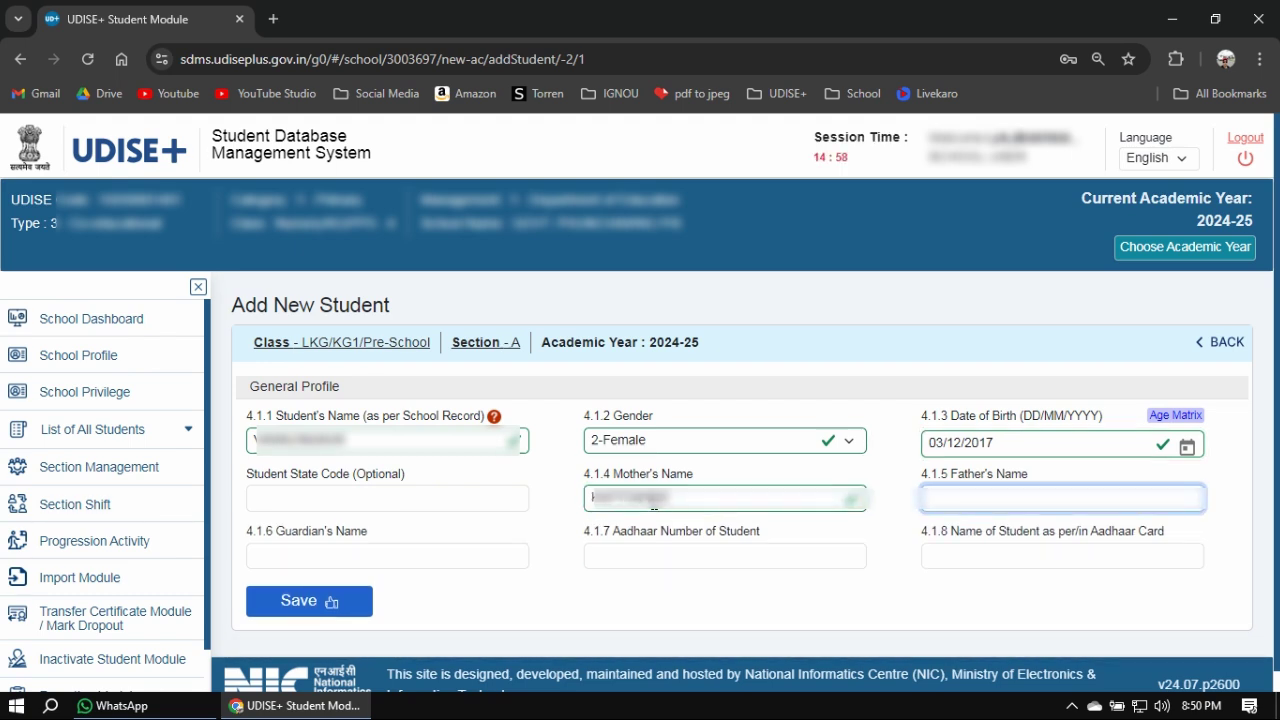
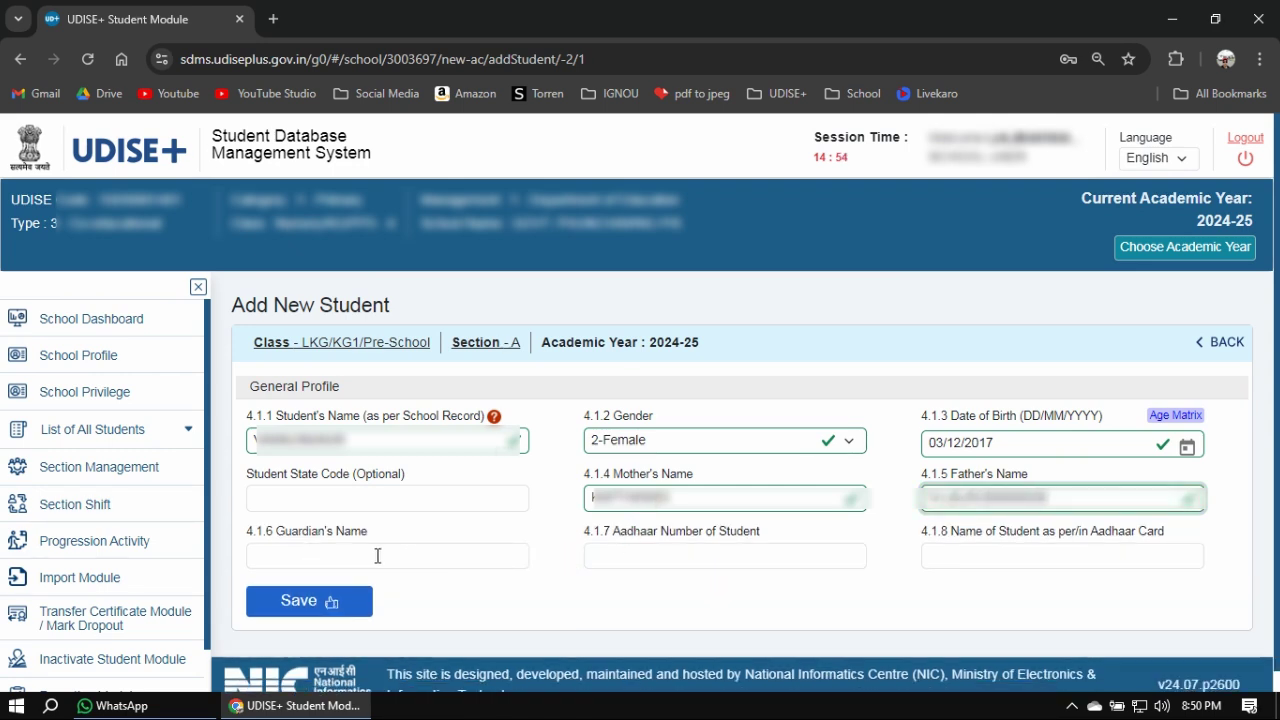
pyautogui.click(372, 553)
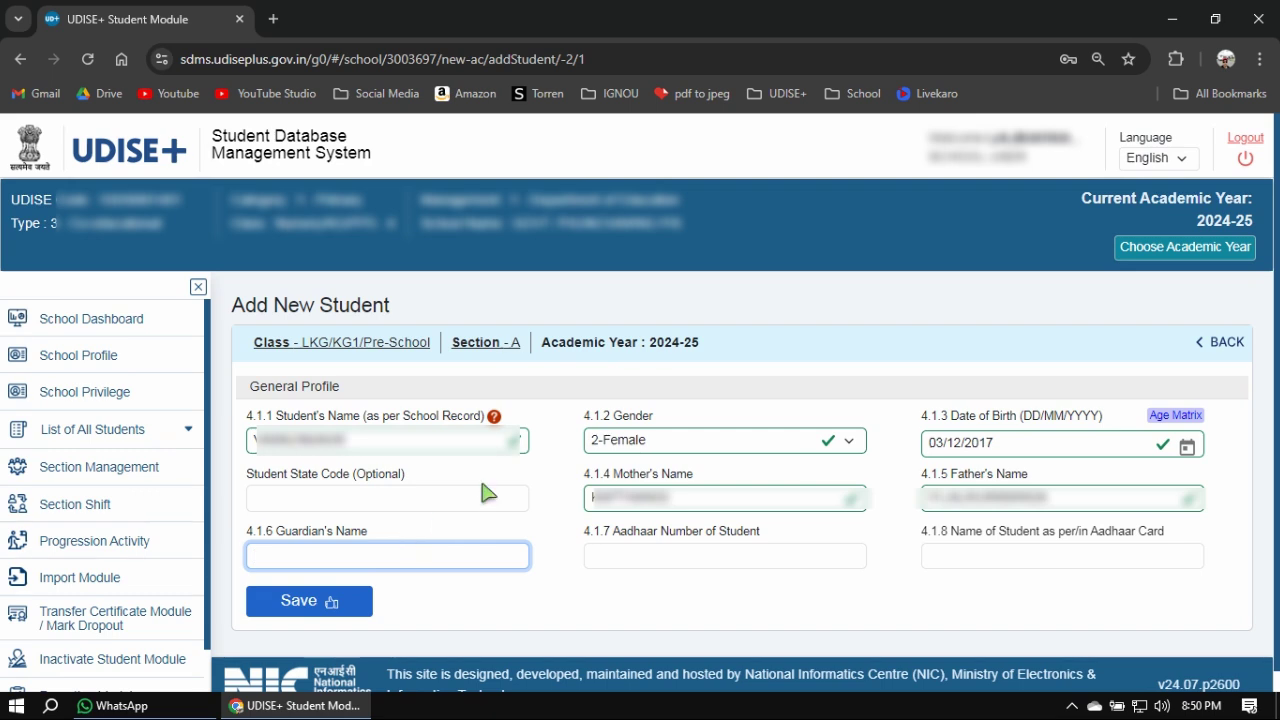
pyautogui.scroll(-1, 485, 492)
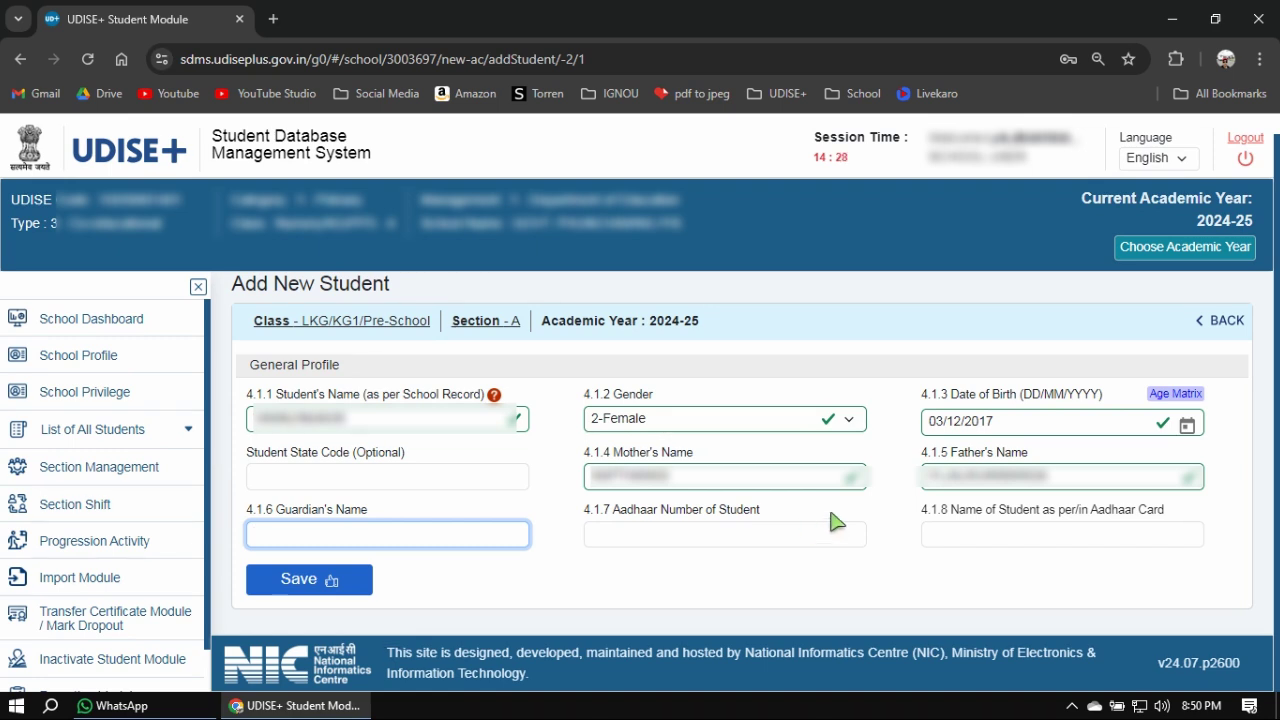
# Enter the student's 12-digit Aadhaar number in field 4.1.7 so it validates.
pyautogui.click(610, 531)
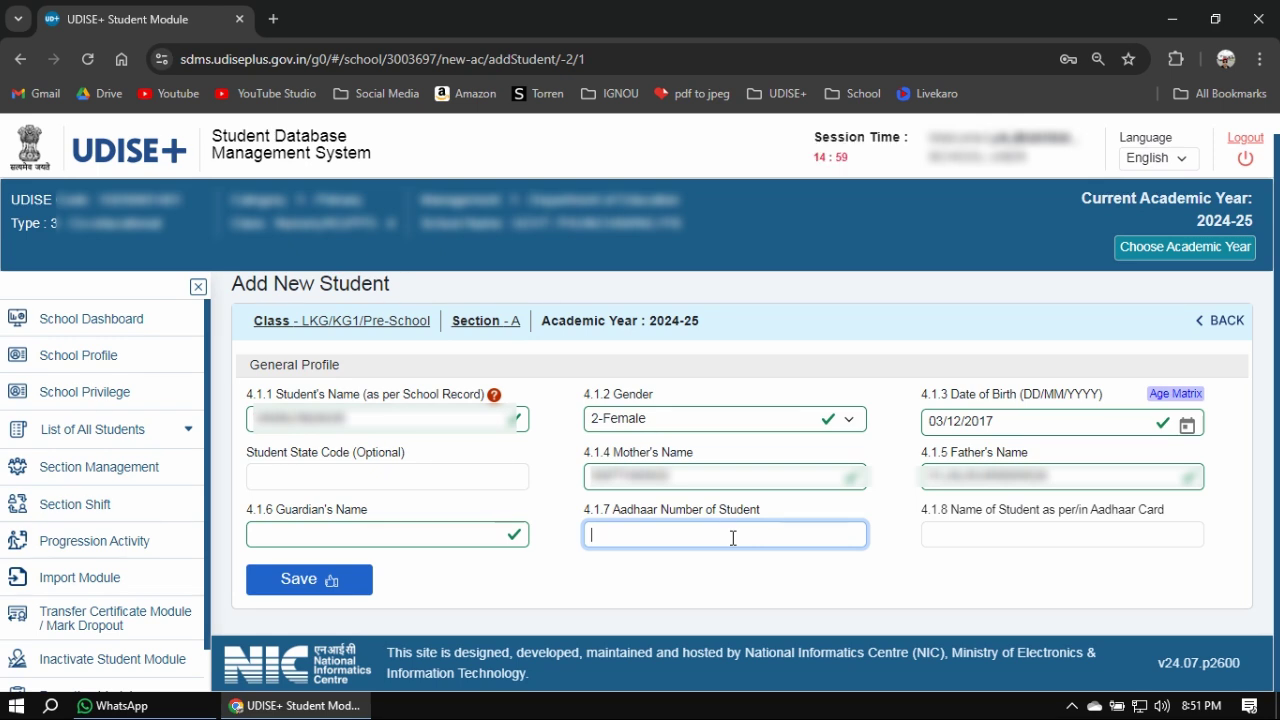
pyautogui.write('9999999999')
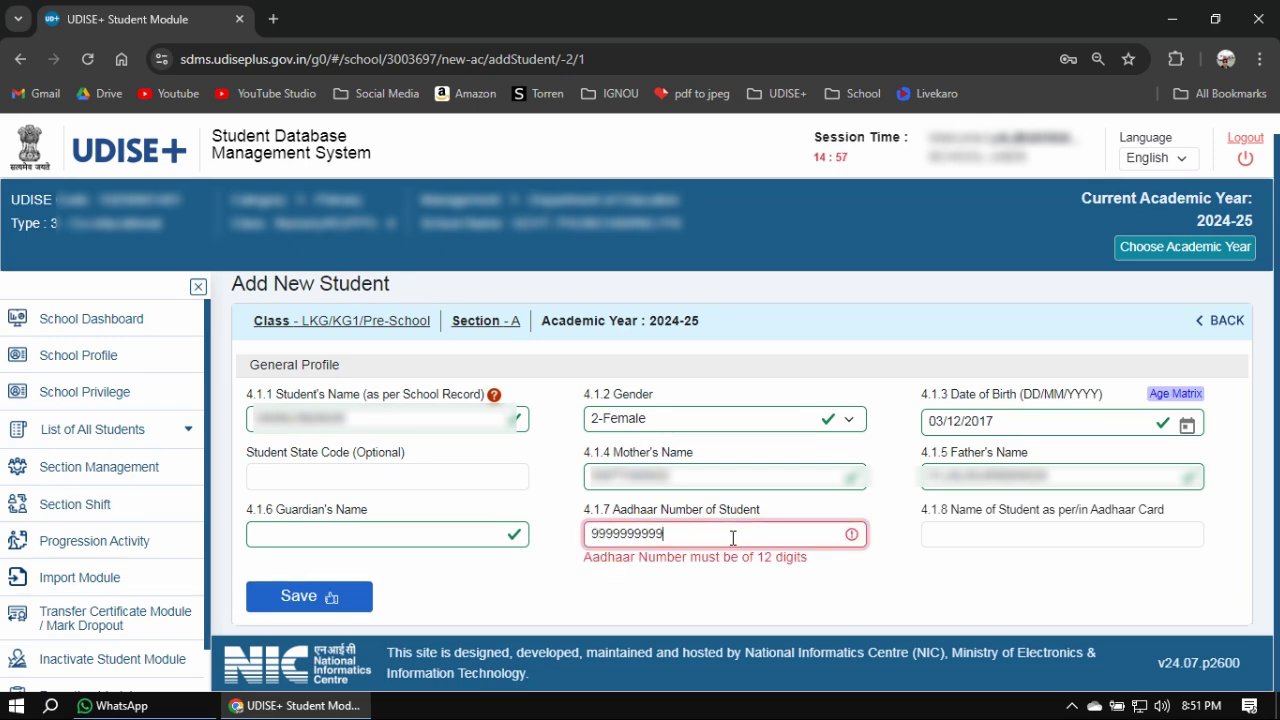
pyautogui.write('99')
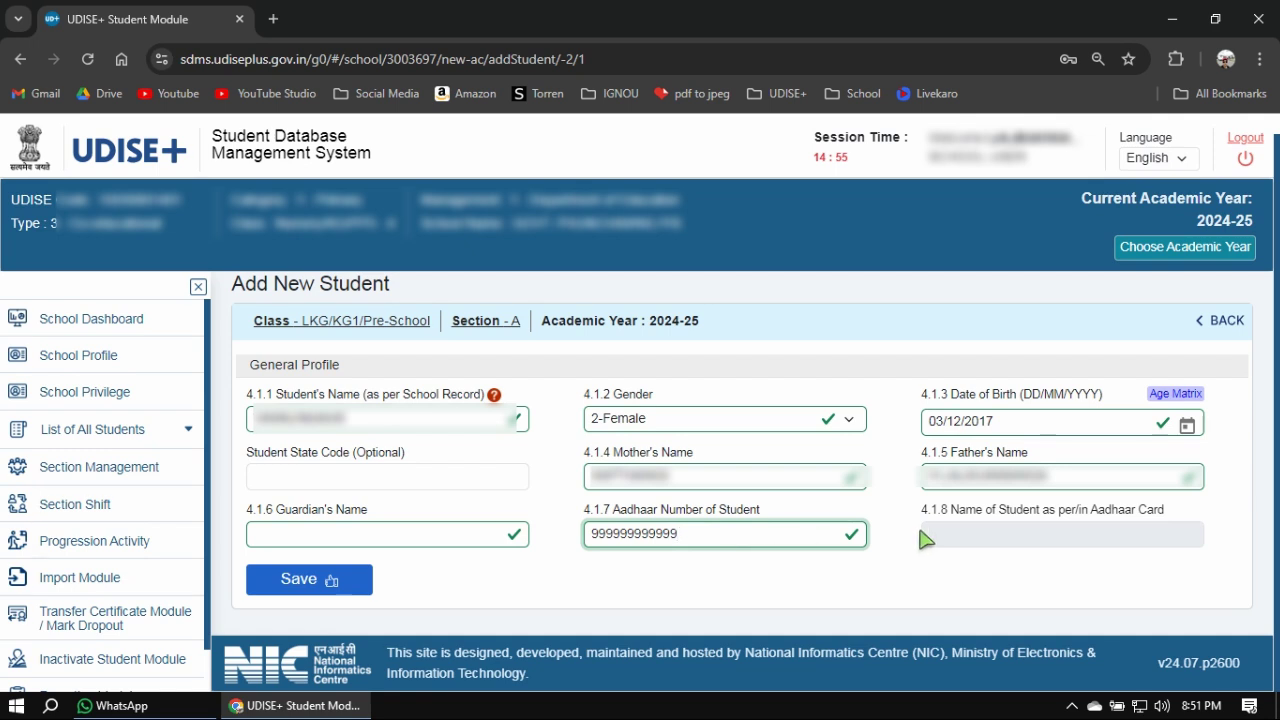
pyautogui.click(962, 540)
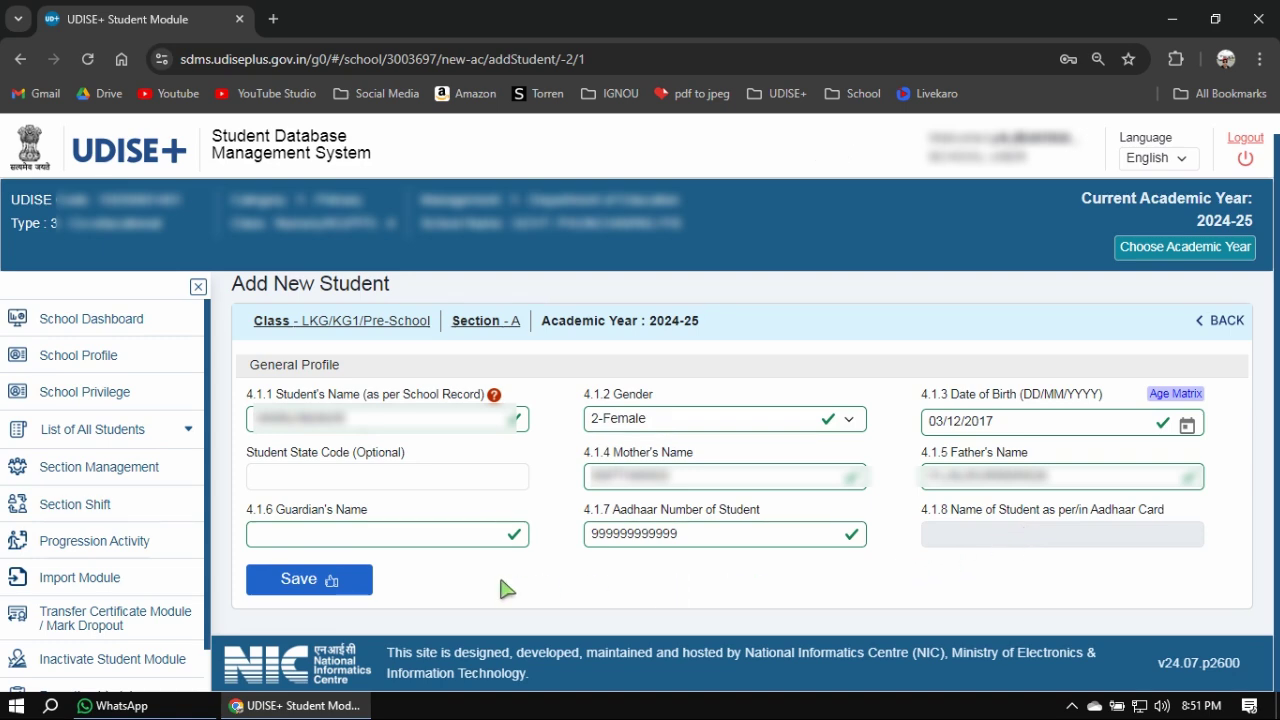
# Save the new student's general profile to bring up the confirmation summary.
pyautogui.click(325, 578)
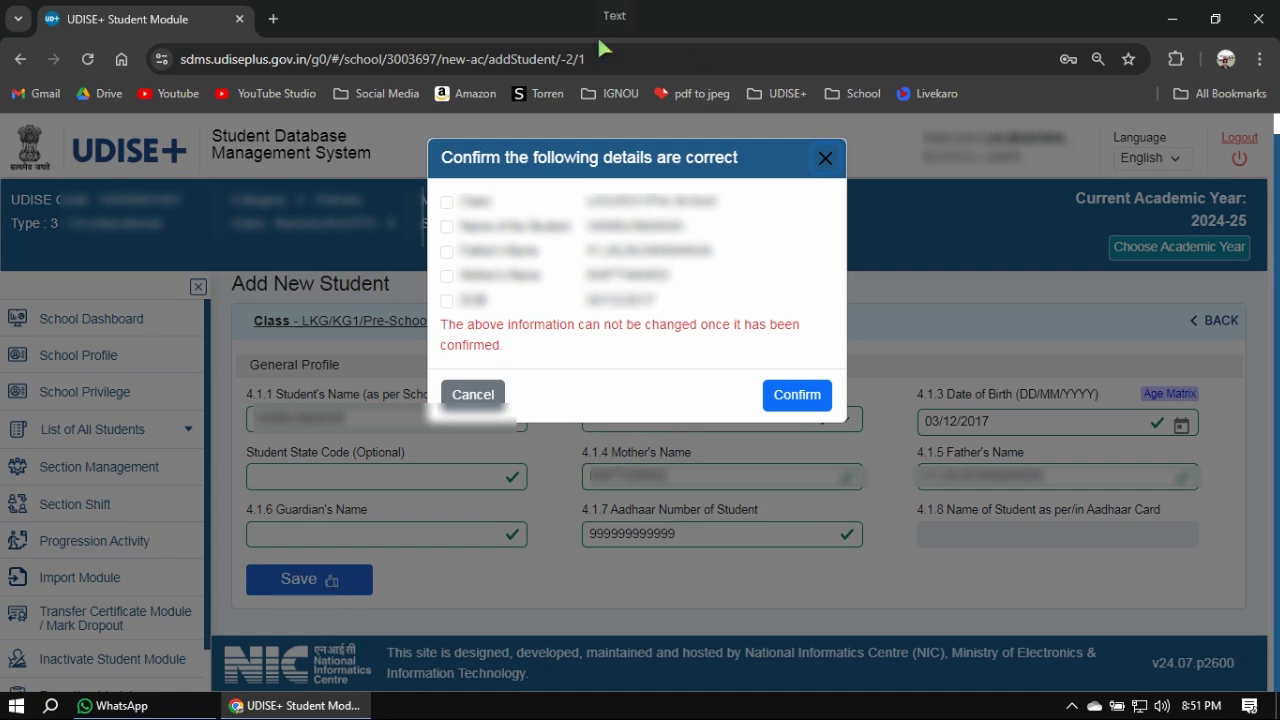
pyautogui.press('super+shift+s')
pyautogui.moveTo(432, 314)
pyautogui.mouseDown()
pyautogui.moveTo(488, 352)
pyautogui.moveTo(828, 365)
pyautogui.moveTo(818, 360)
pyautogui.mouseUp()
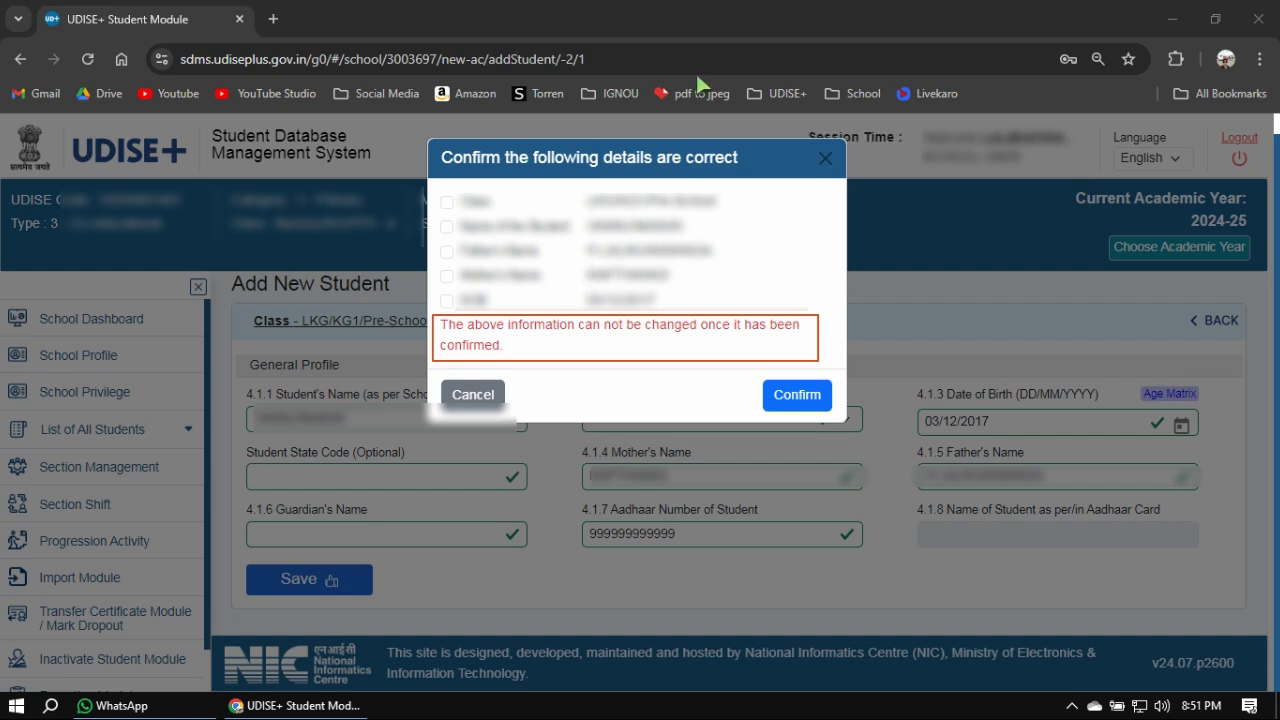
pyautogui.click(729, 31)
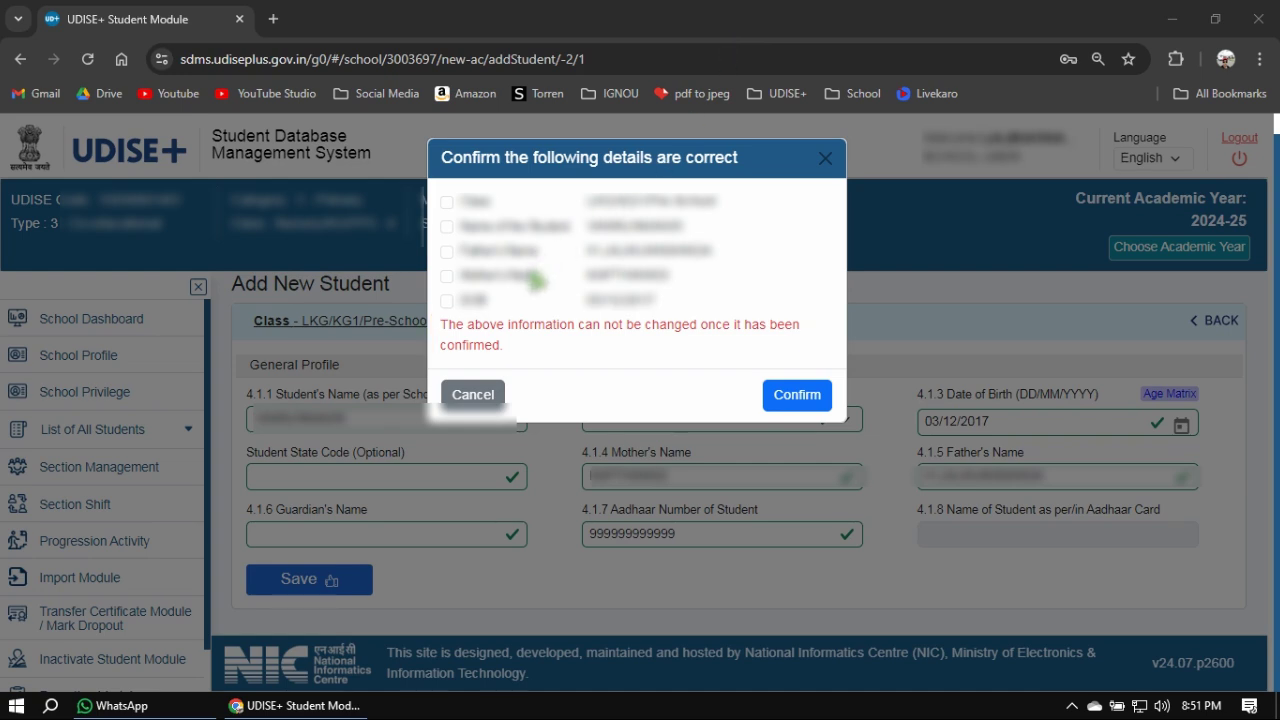
# Tick Class, Name, Father's name, Mother's name and DOB as correct.
pyautogui.click(447, 203)
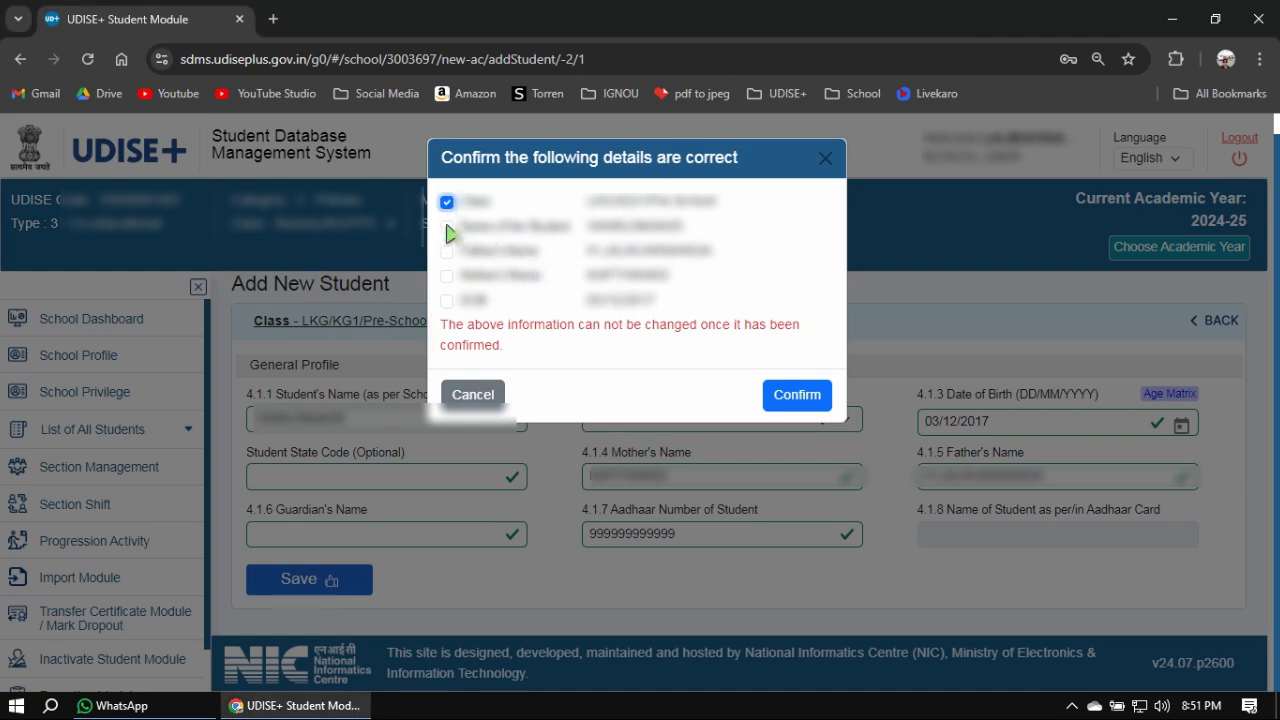
pyautogui.click(447, 227)
pyautogui.click(447, 252)
pyautogui.click(447, 276)
pyautogui.click(447, 301)
pyautogui.click(796, 396)
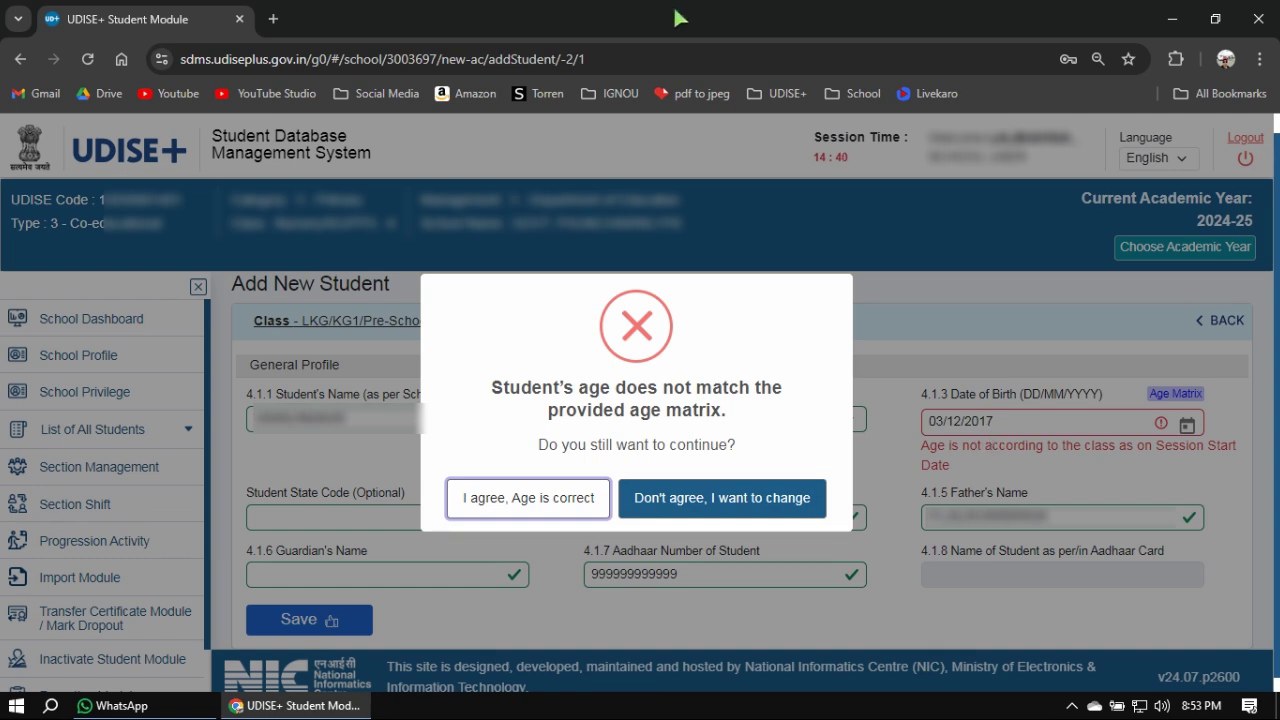
pyautogui.moveTo(904, 403); pyautogui.dragTo(1019, 457)
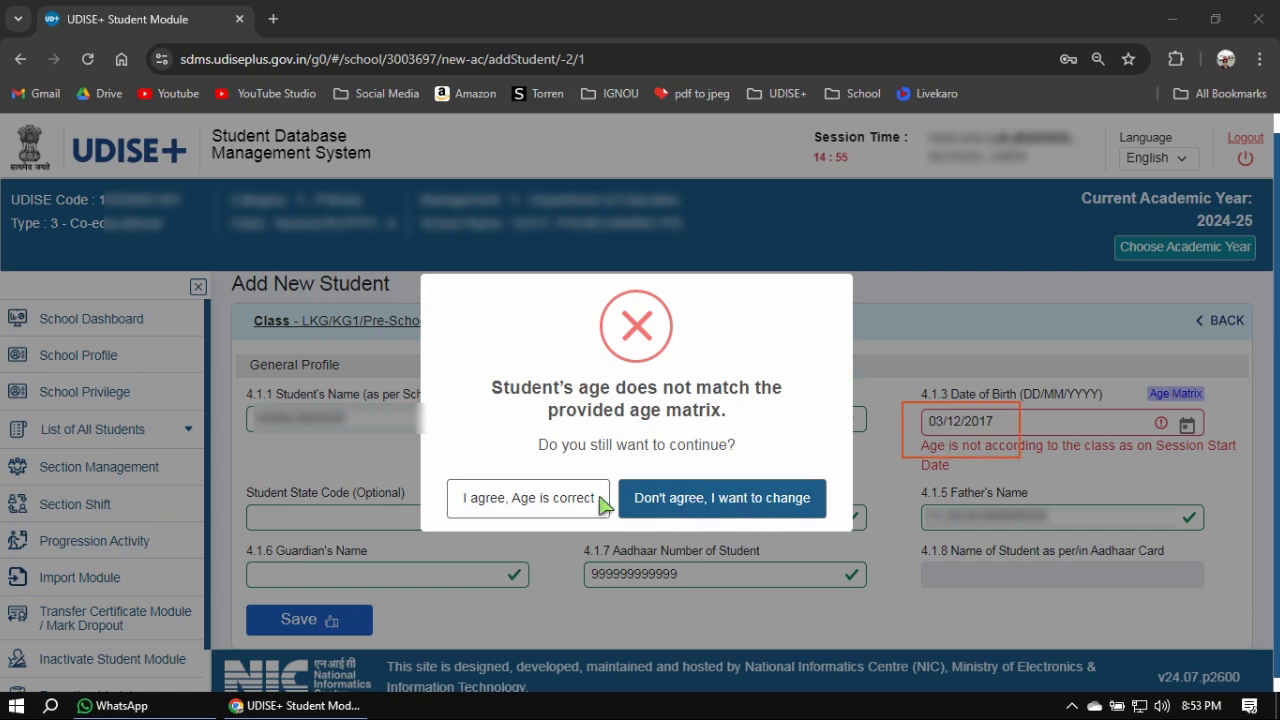
pyautogui.click(727, 31)
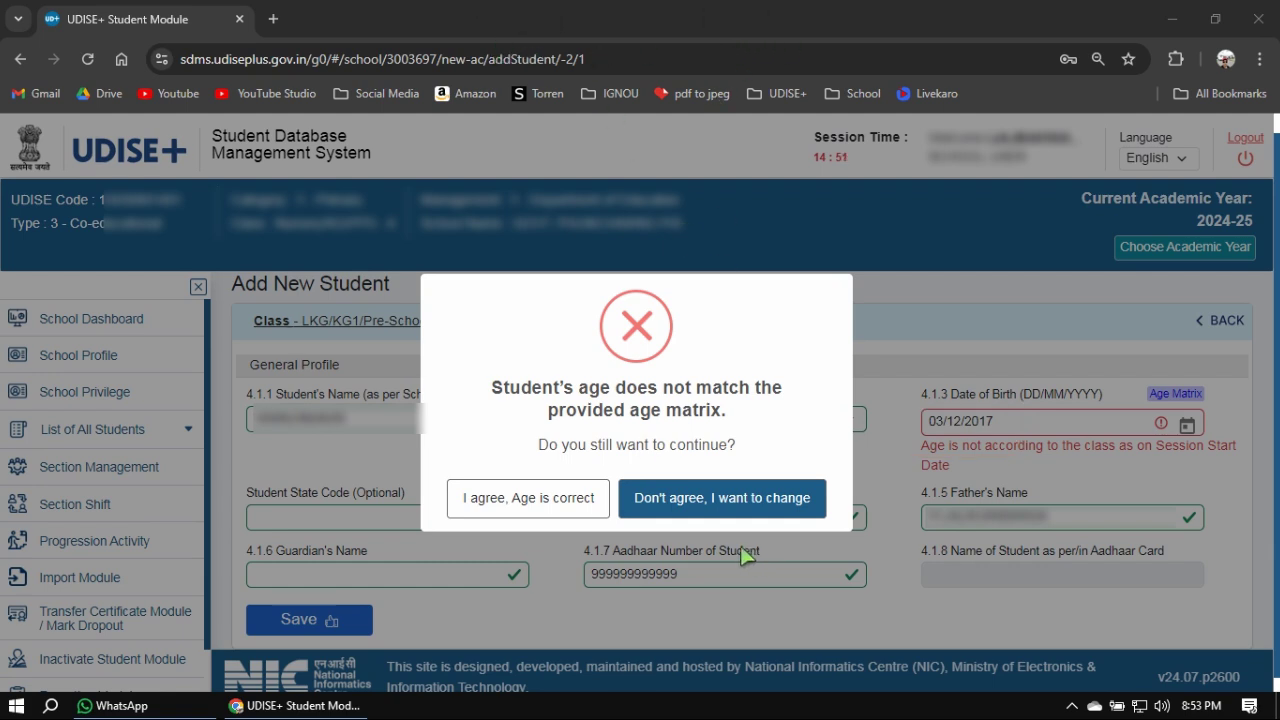
# Choose "I agree, Age is correct" to save the student into LKG Section A.
pyautogui.click(532, 505)
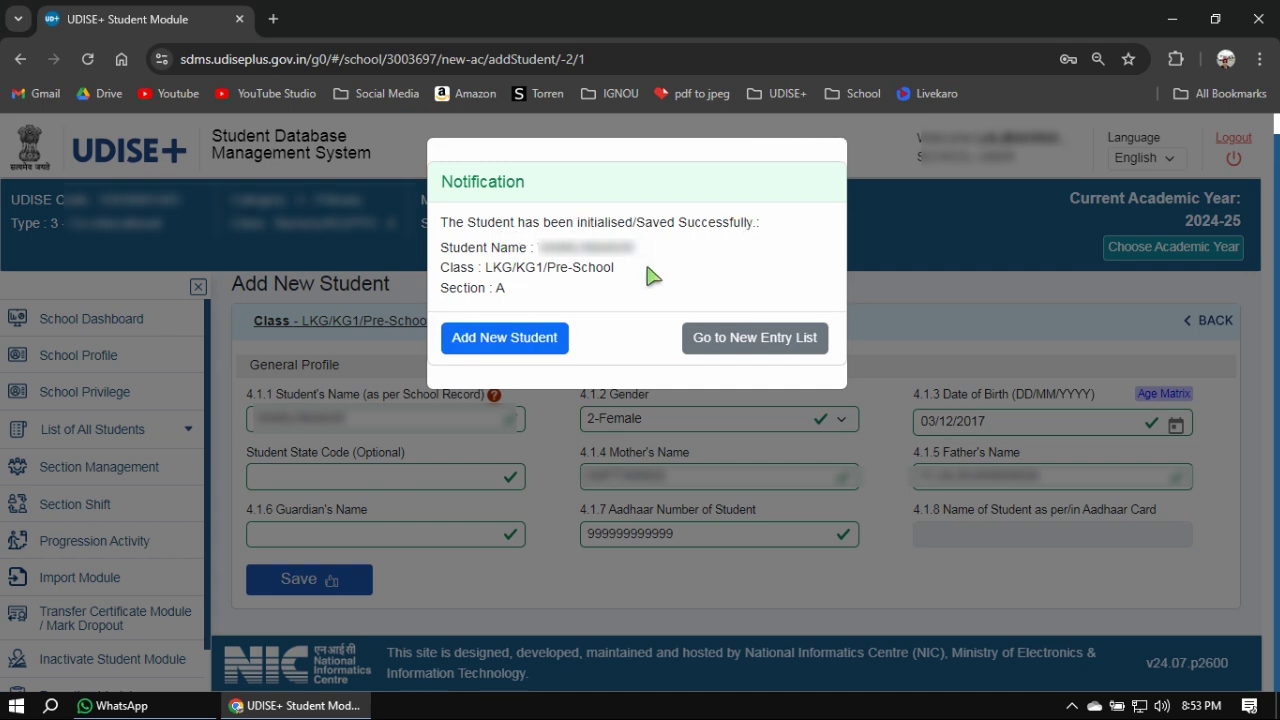
pyautogui.click(745, 340)
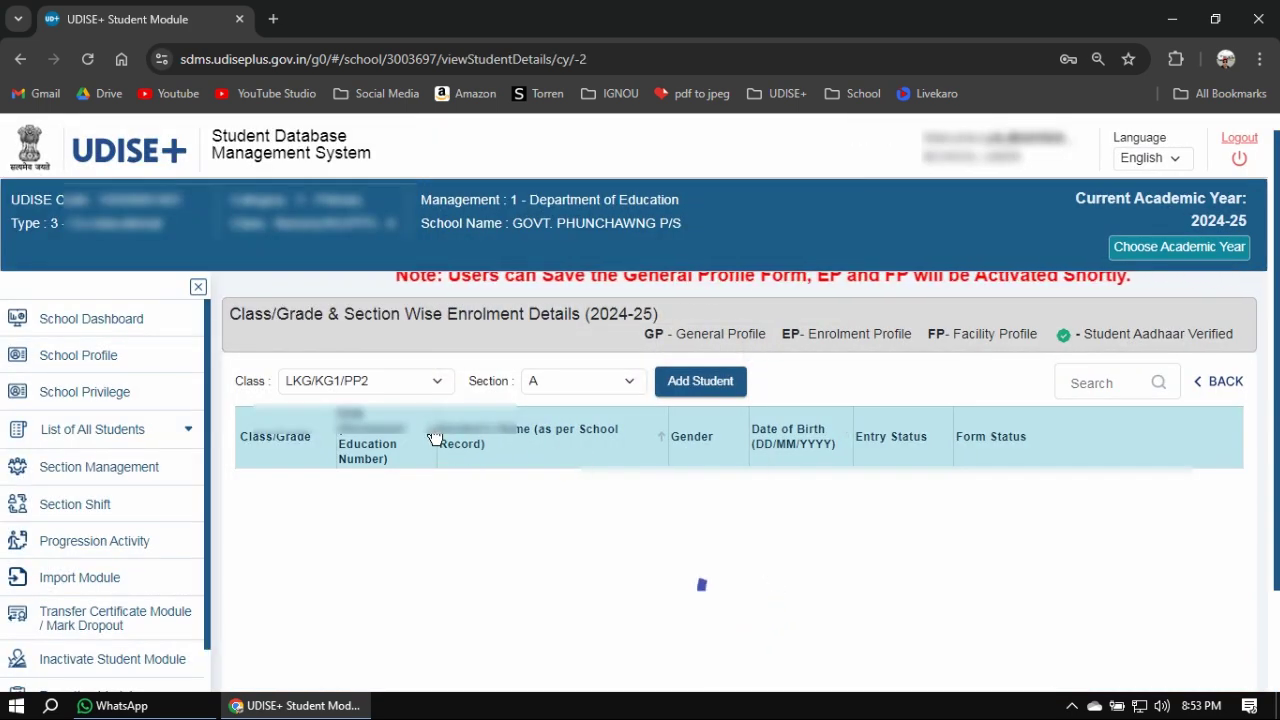
pyautogui.scroll(-2, 500, 440)
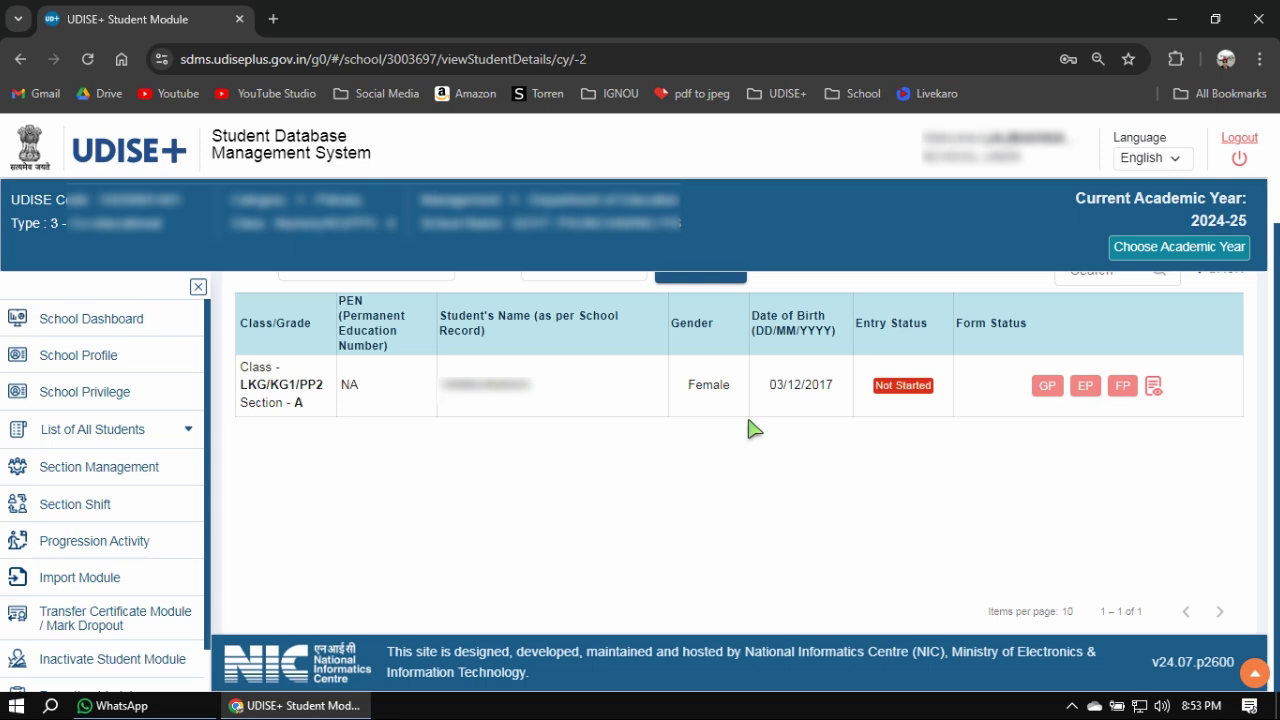
pyautogui.scroll(2, 753, 428)
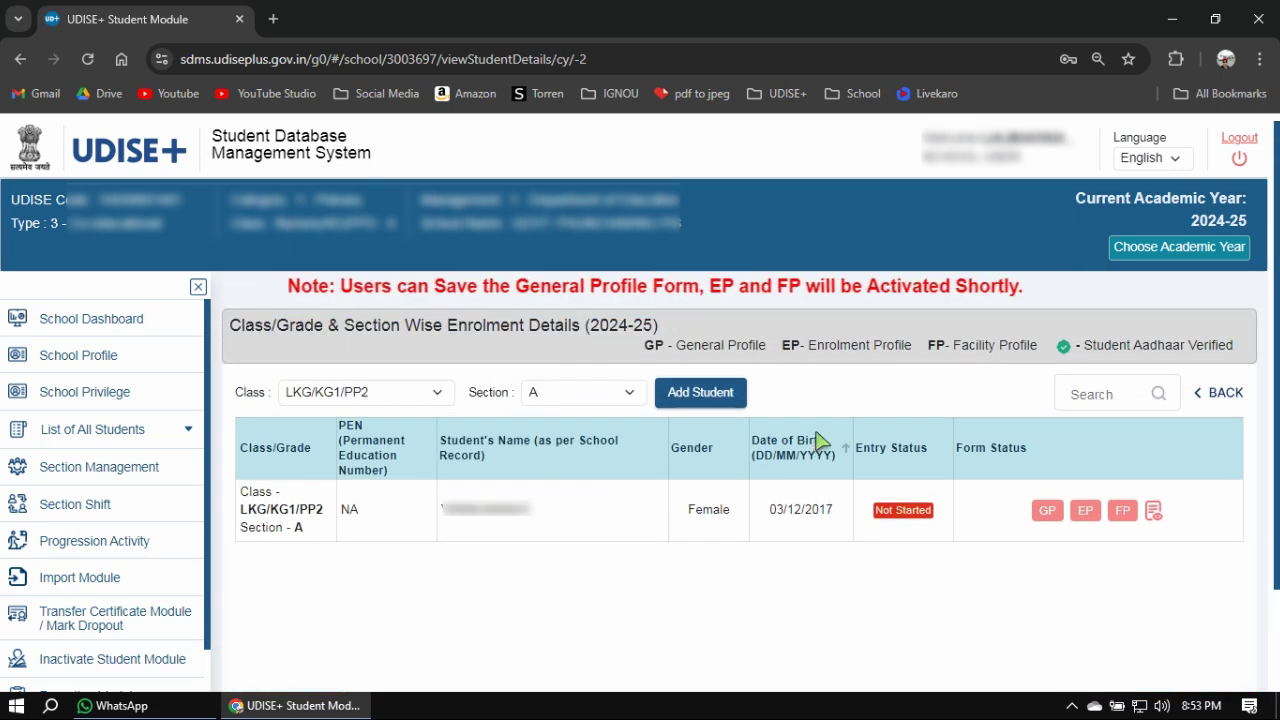